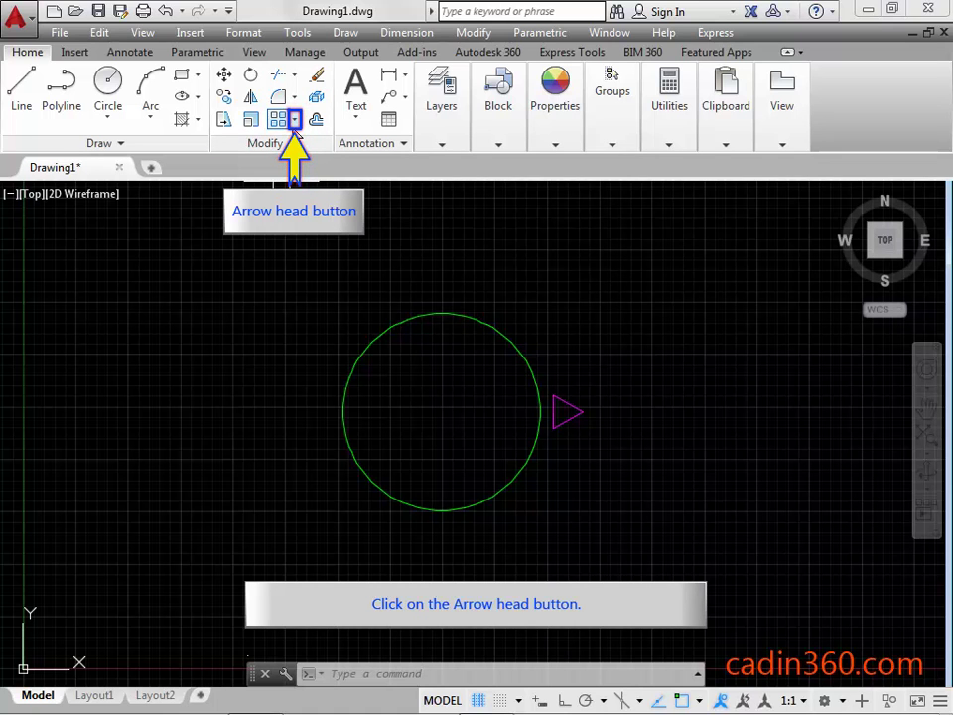
# Step: Start a polar array with the magenta triangle as the selected object
pyautogui.click(295, 120)
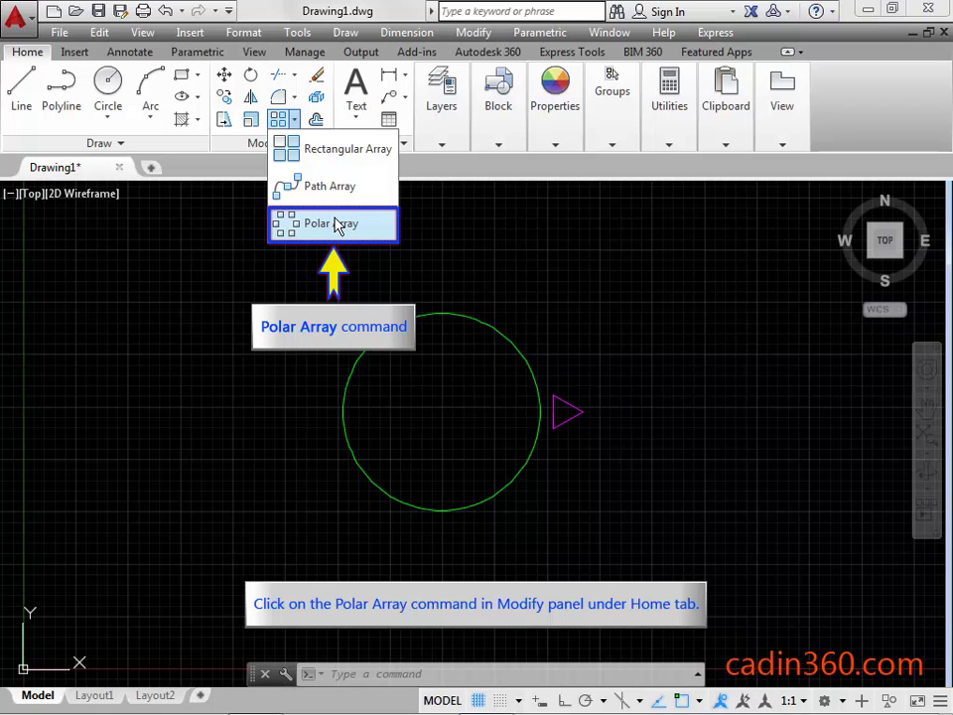
pyautogui.click(336, 225)
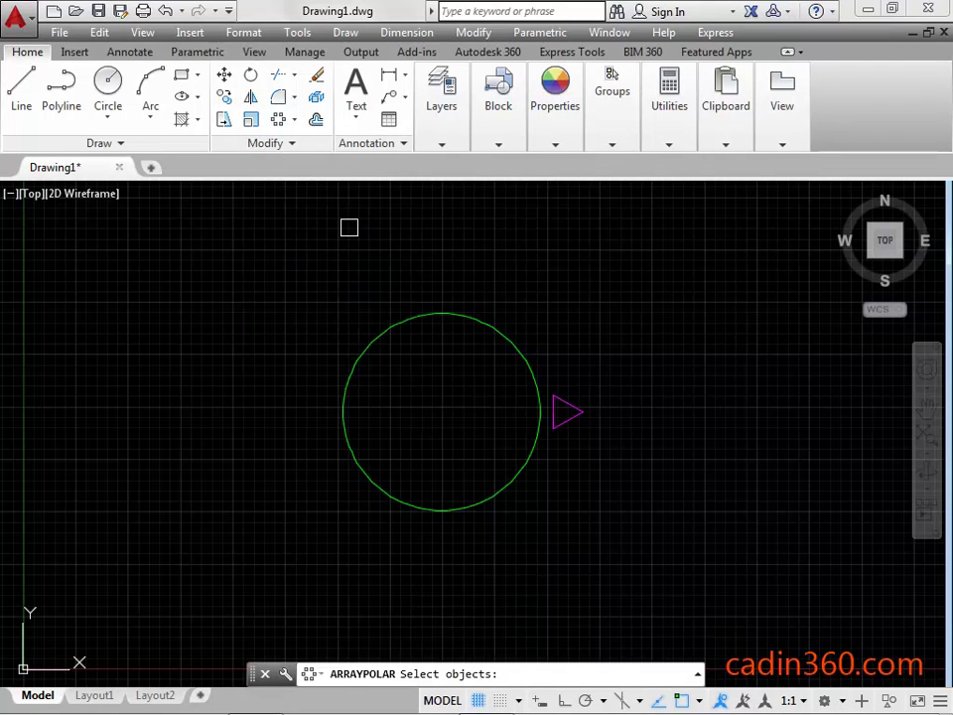
pyautogui.click(561, 414)
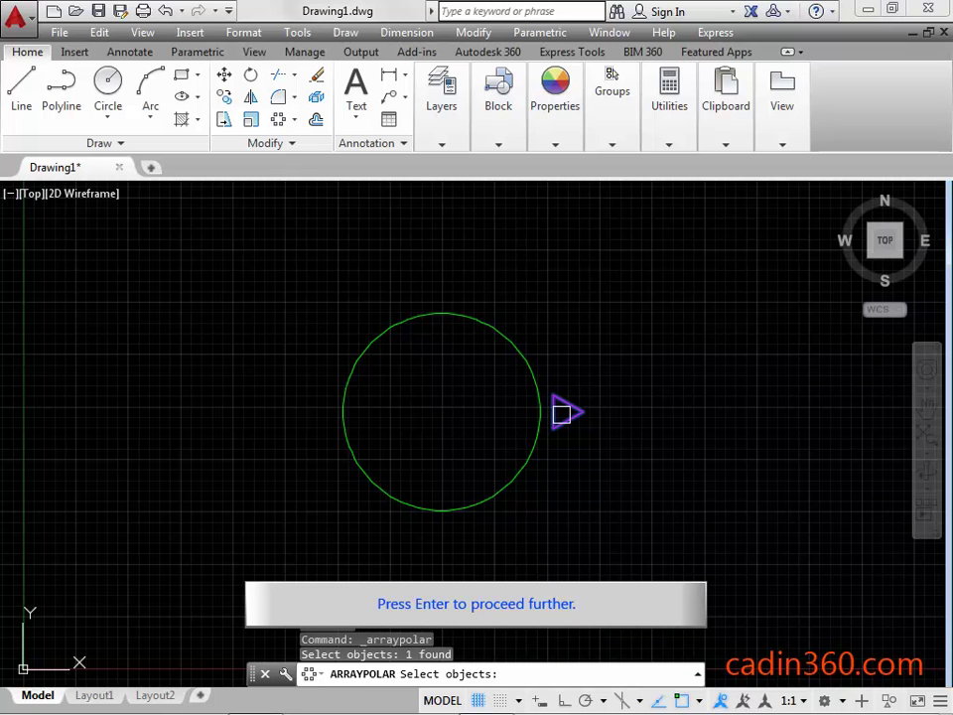
pyautogui.press('Return')
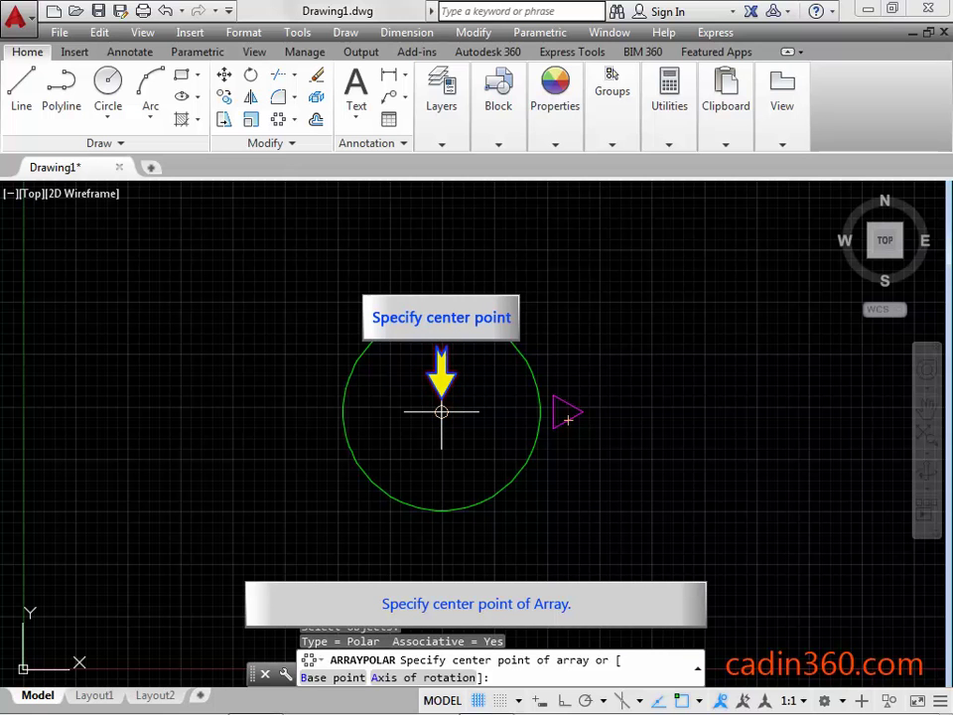
# Step: Centre the polar array on the green circle's centre and set it to 4 items
pyautogui.click(441, 411)
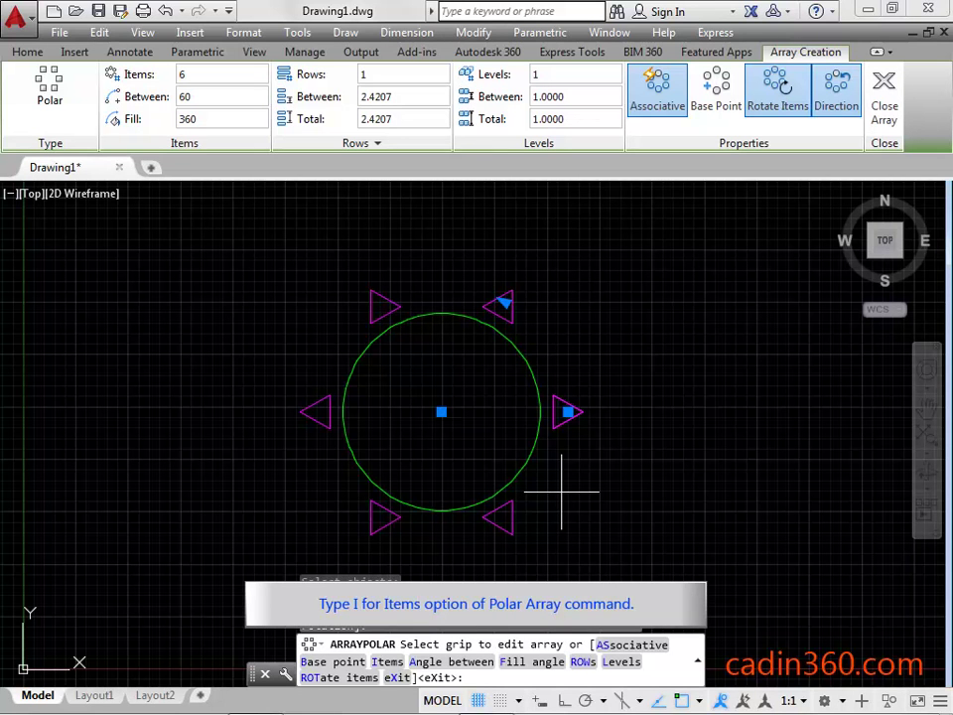
pyautogui.write('I')
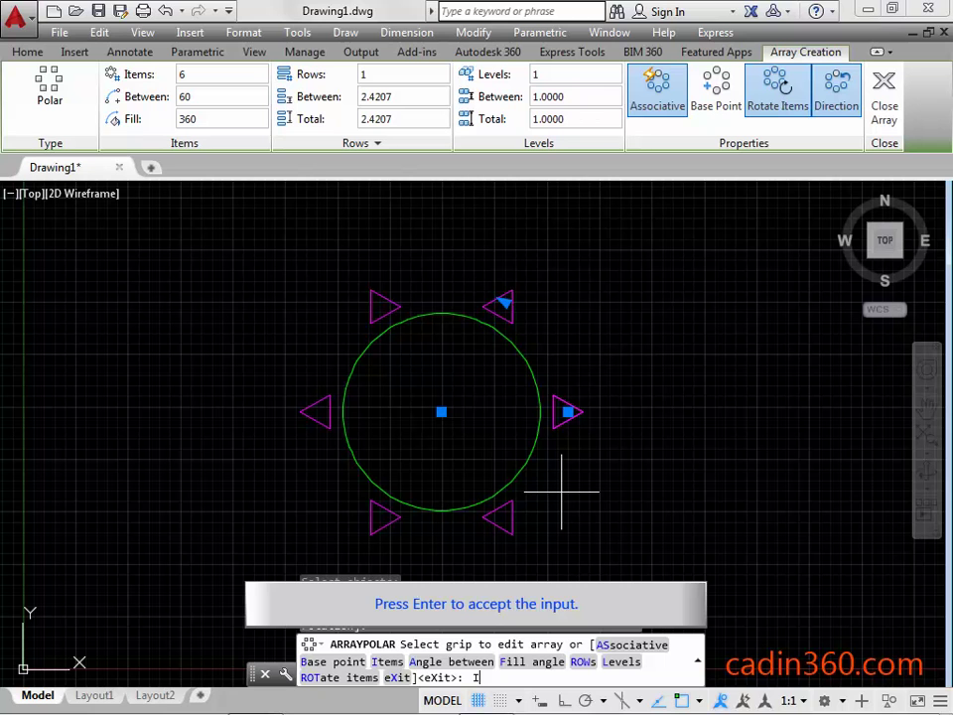
pyautogui.press('Return')
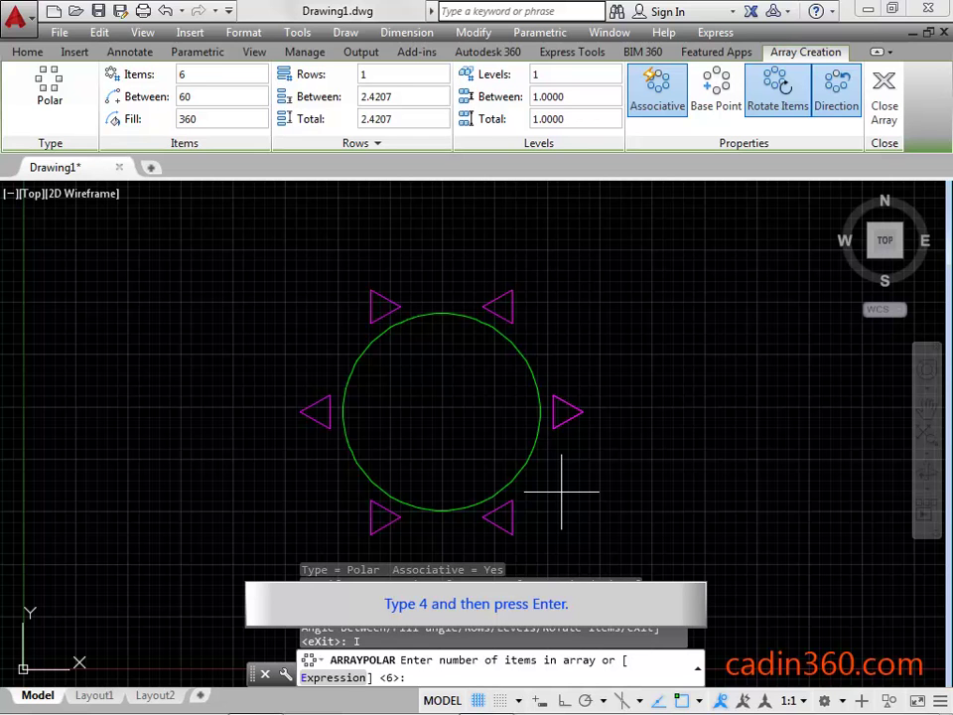
pyautogui.write('4')
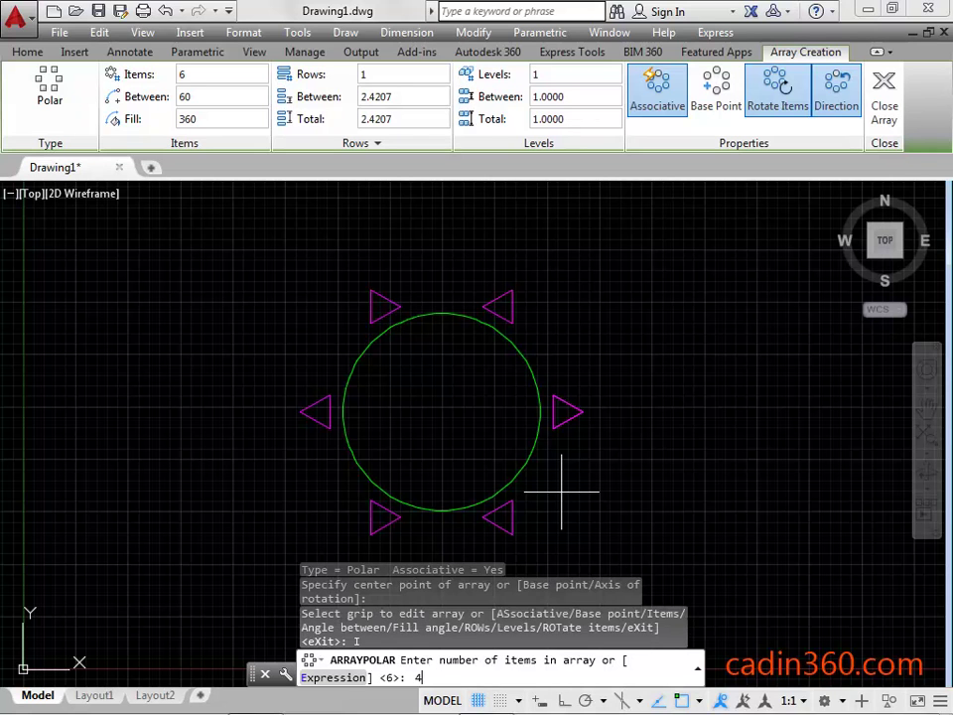
pyautogui.press('Return')
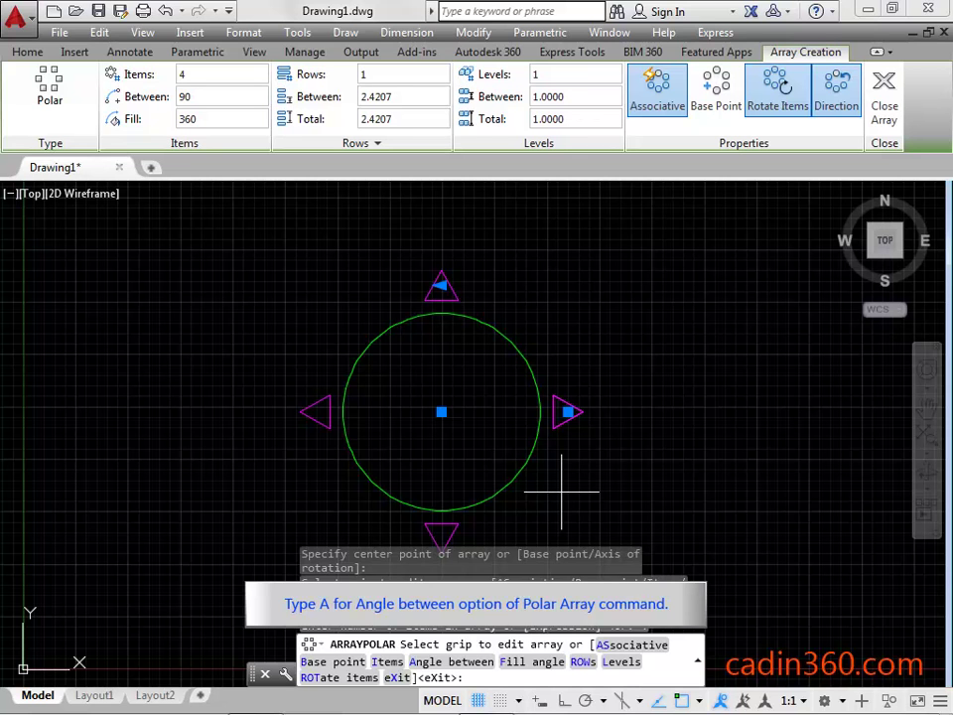
# Step: Set the angle between the four triangles to 60°
pyautogui.write('A')
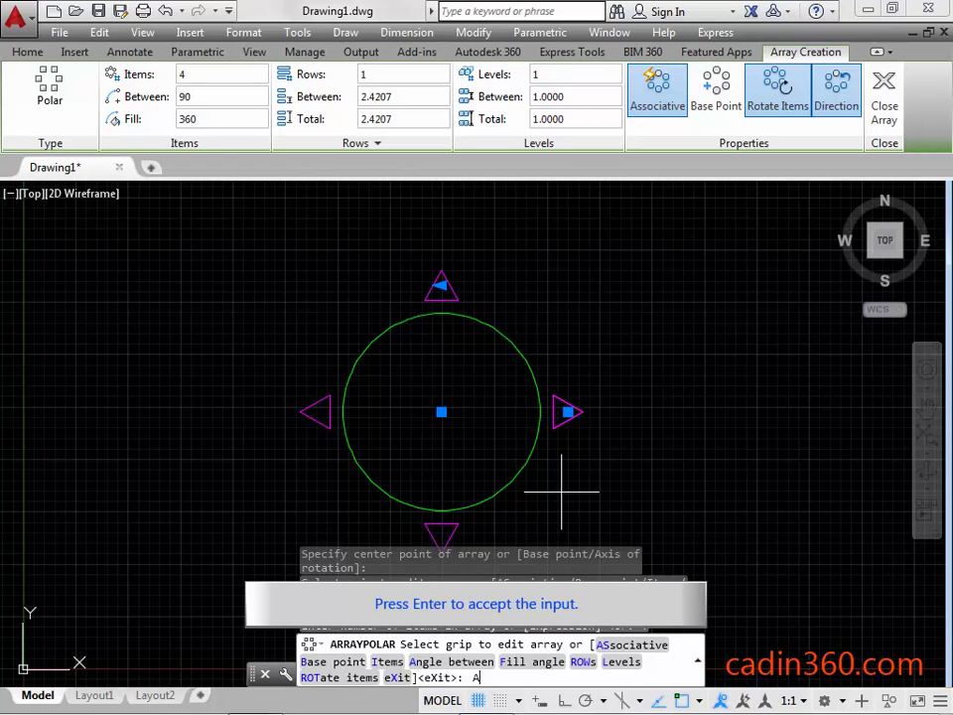
pyautogui.press('Return')
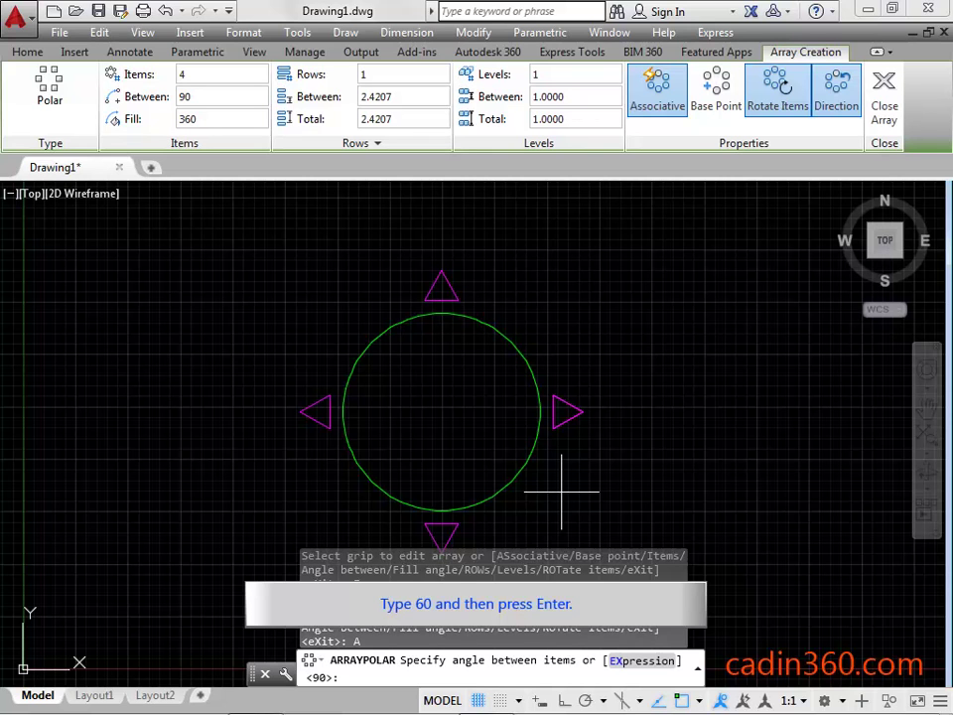
pyautogui.write('60')
pyautogui.press('Return')
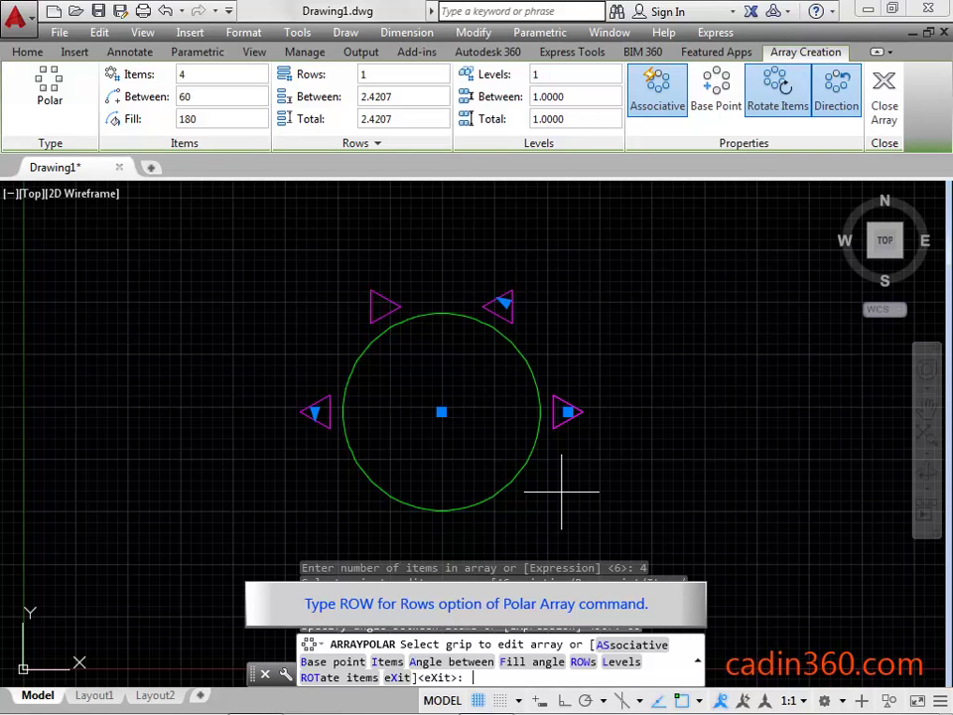
# Step: Set the array to 2 rows spaced 3 units apart, keeping the default elevation
pyautogui.write('ROW')
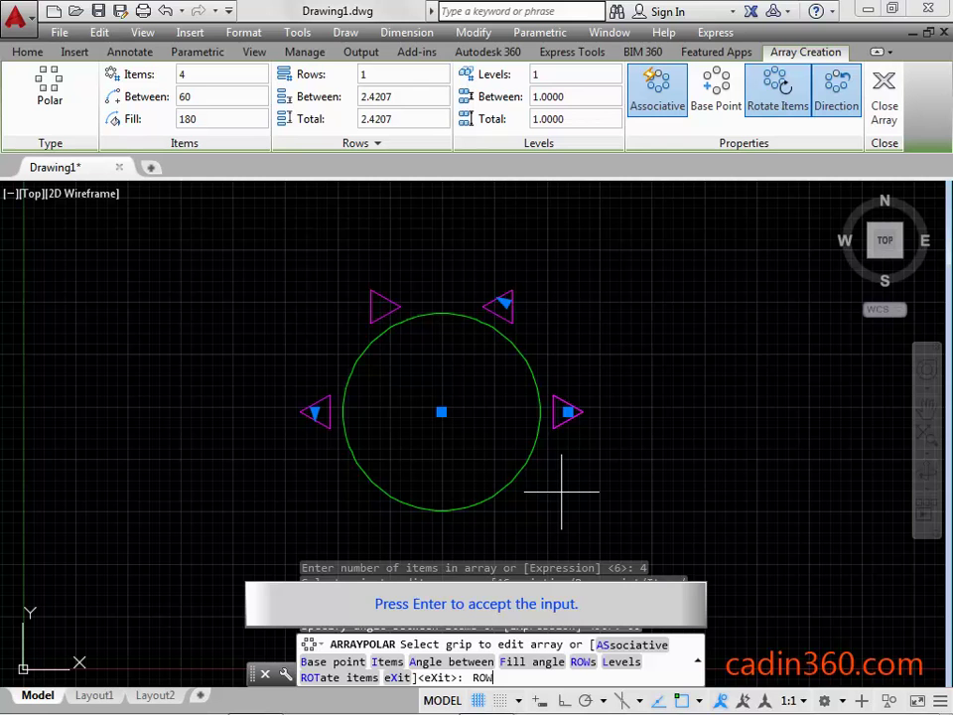
pyautogui.press('Return')
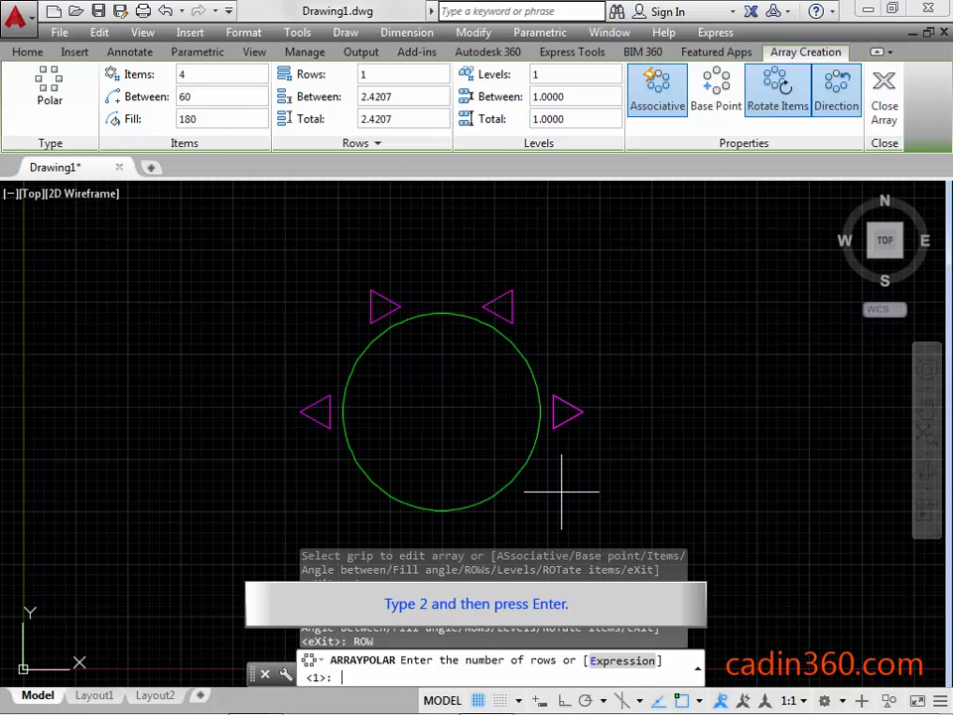
pyautogui.write('2')
pyautogui.press('Return')
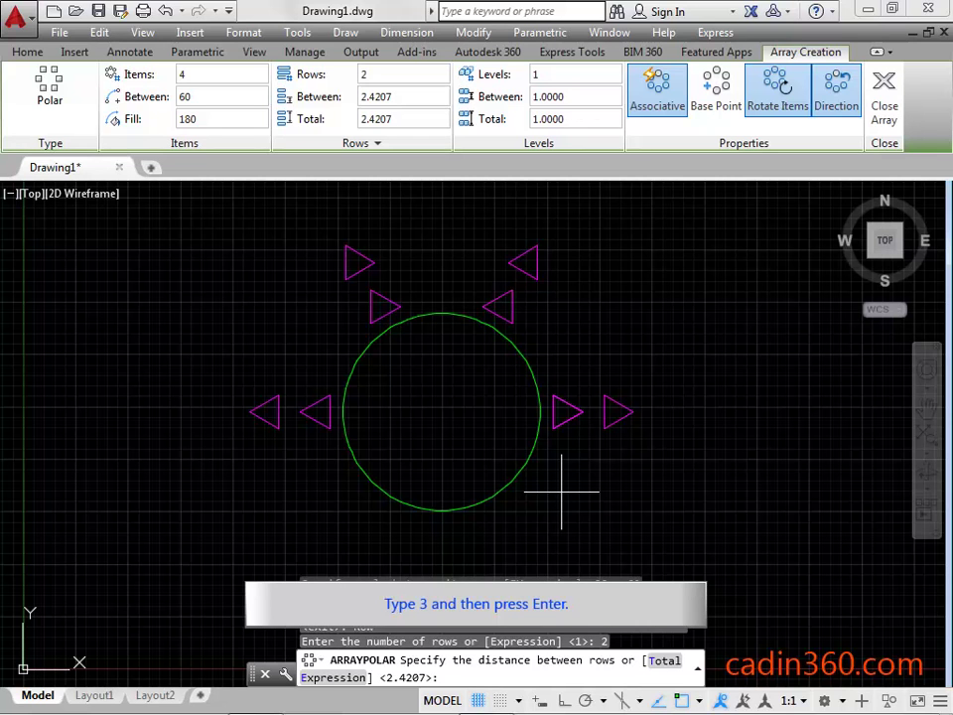
pyautogui.write('3')
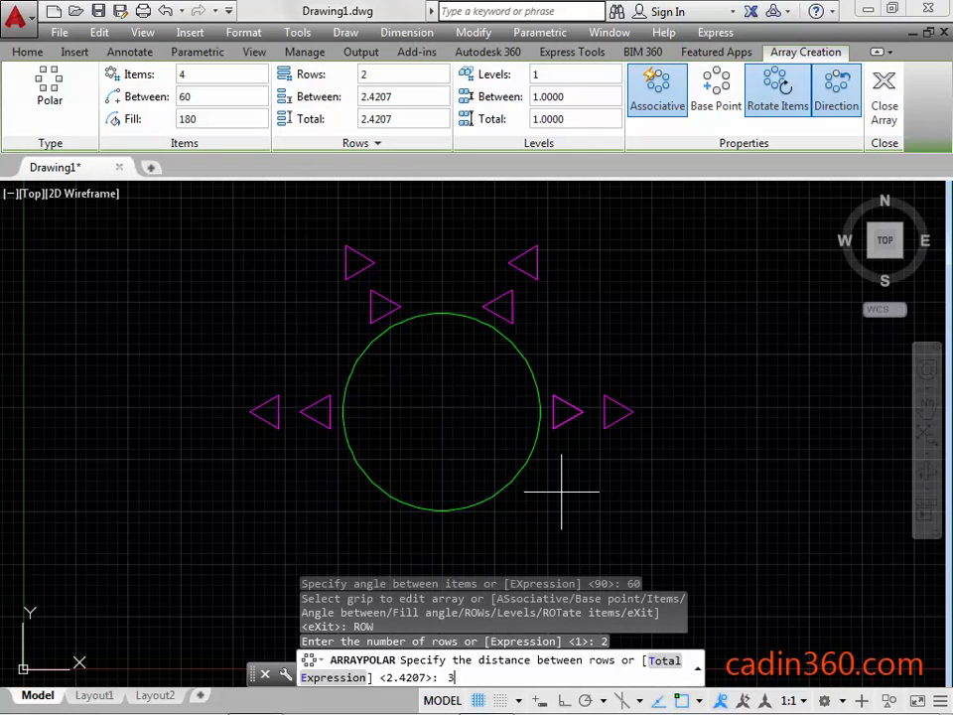
pyautogui.press('Return')
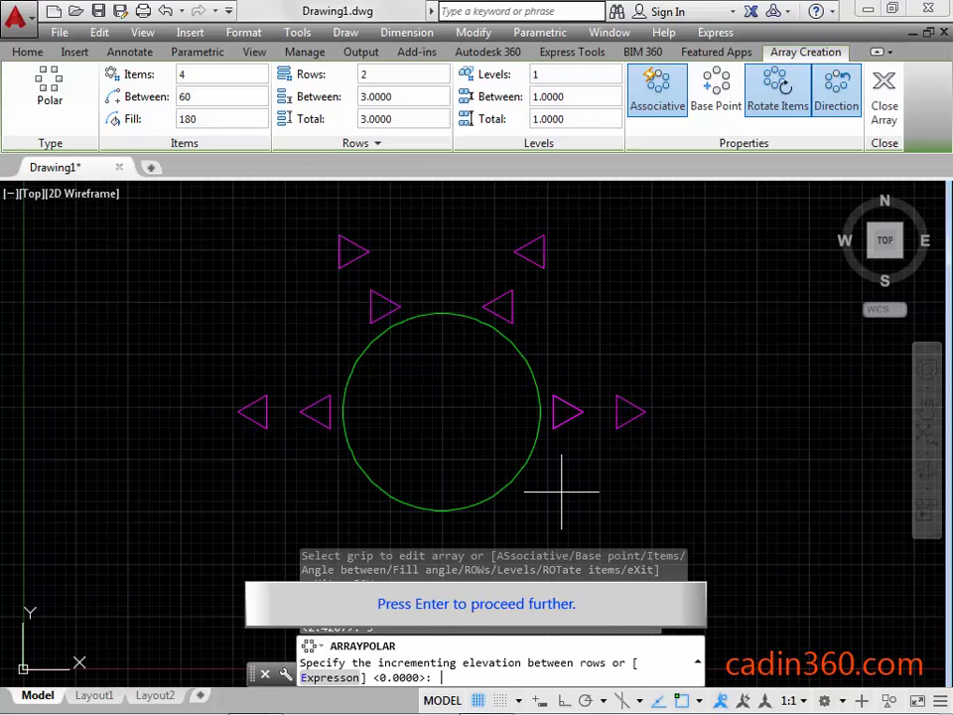
pyautogui.press('Return')
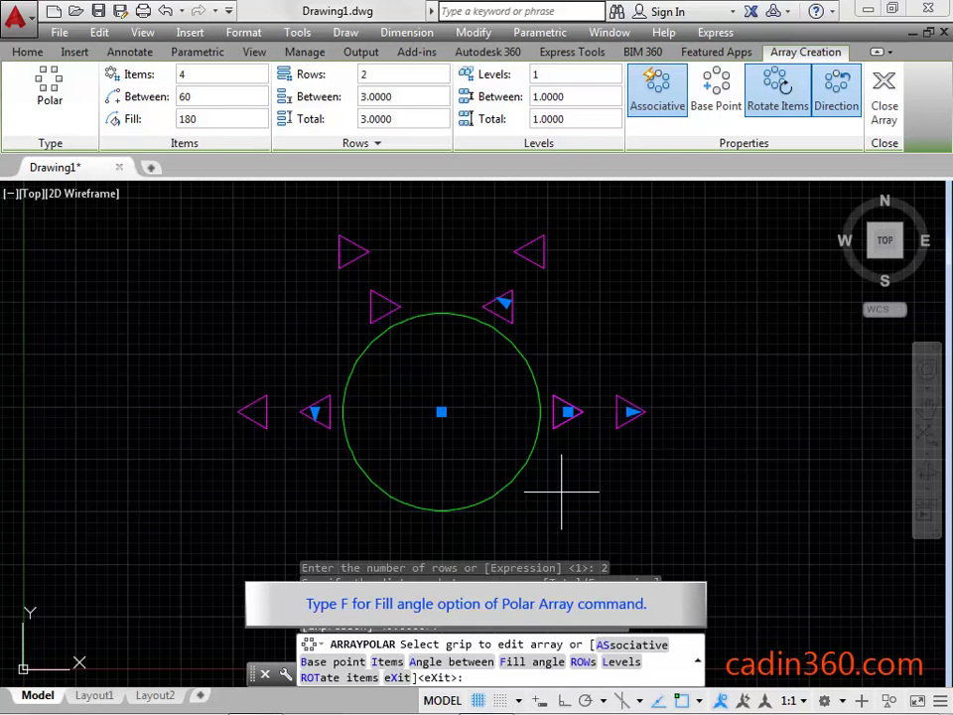
# Step: Set the array's fill angle to 360° and finish the polar array
pyautogui.write('F')
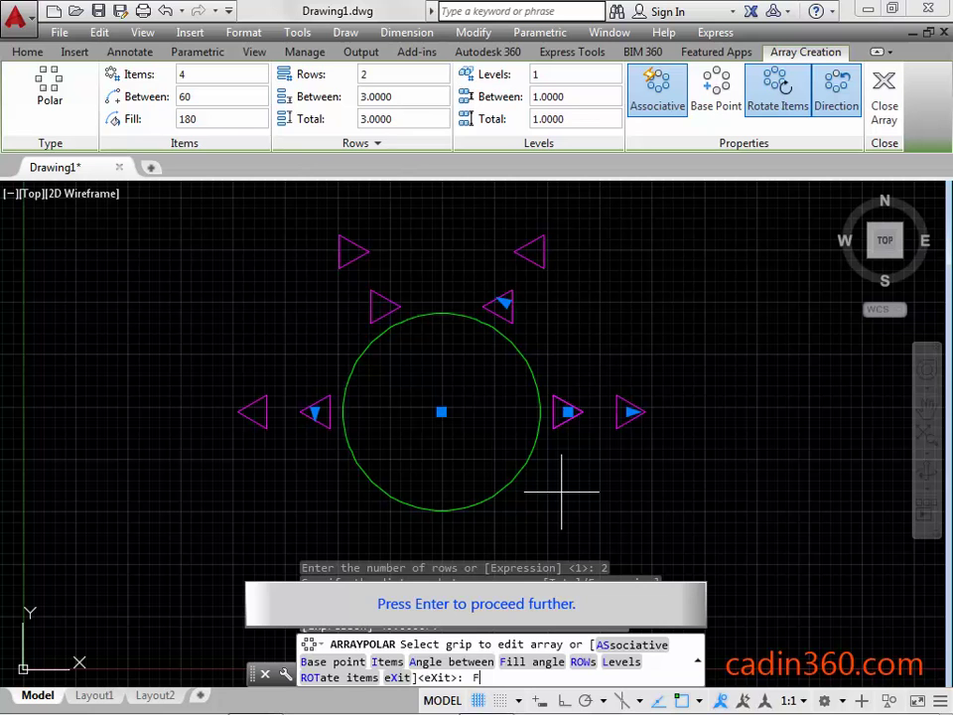
pyautogui.press('Return')
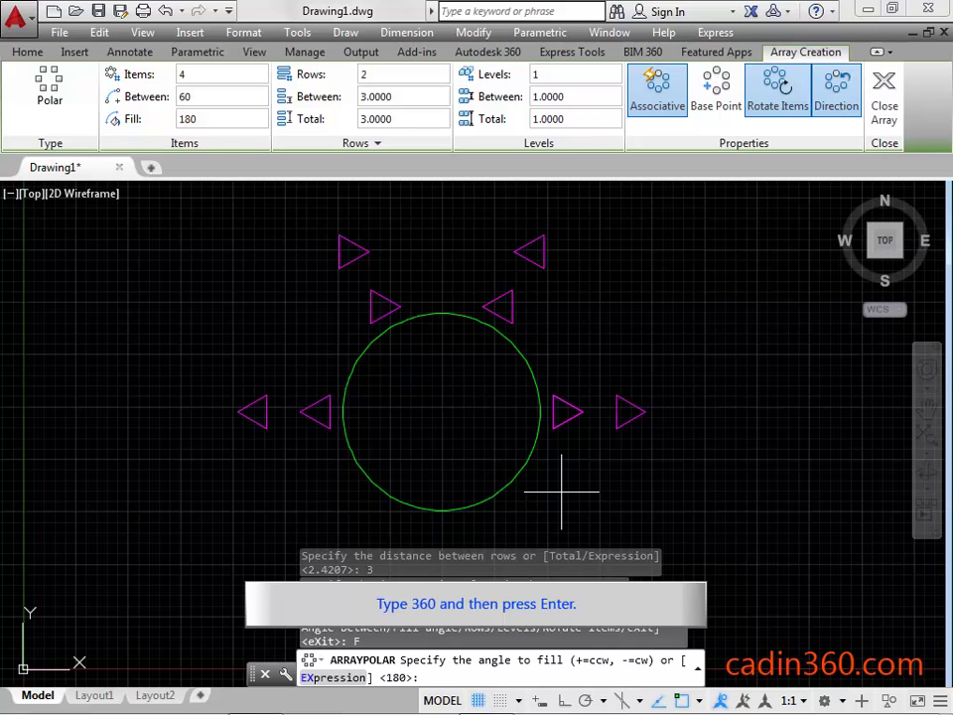
pyautogui.write('360')
pyautogui.press('Return')
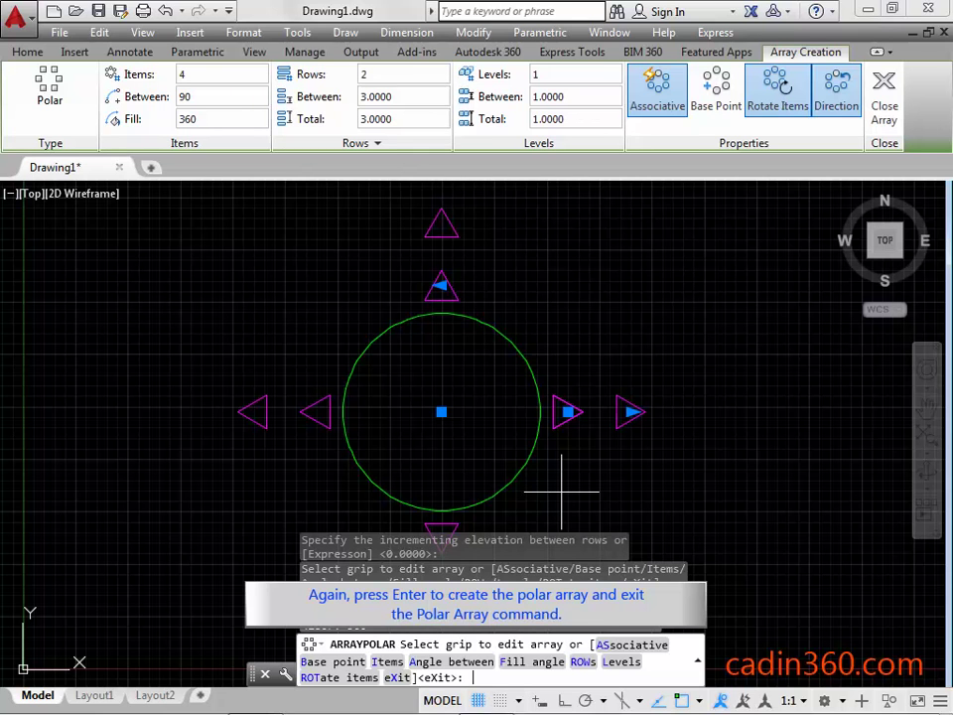
pyautogui.press('Return')
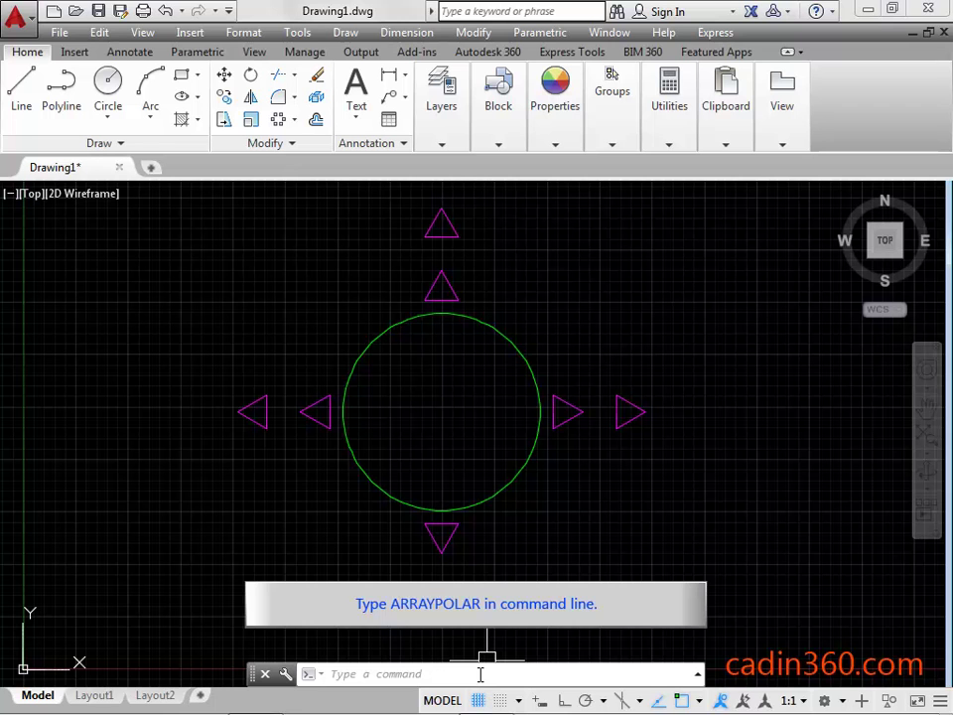
pyautogui.write('ARRAYPOLAR')
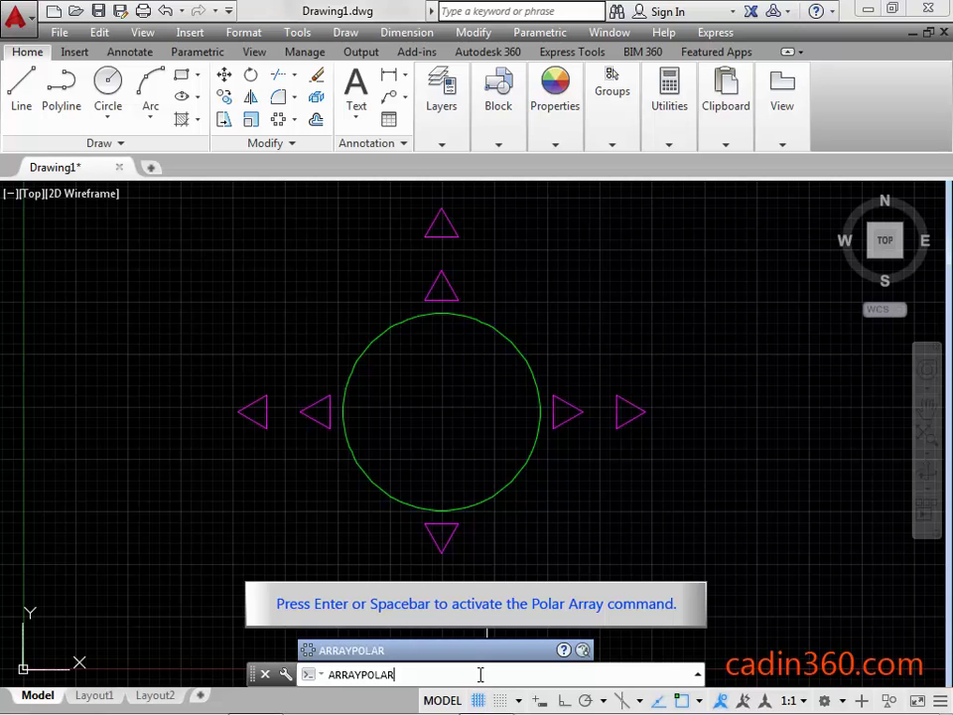
pyautogui.press('Return')
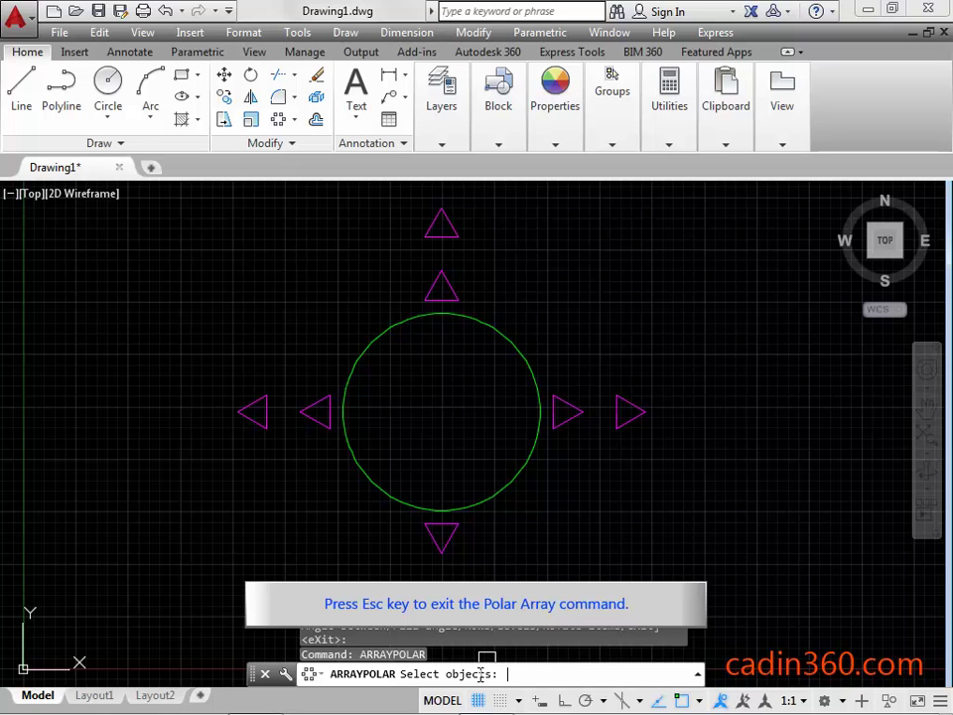
pyautogui.press('Escape')
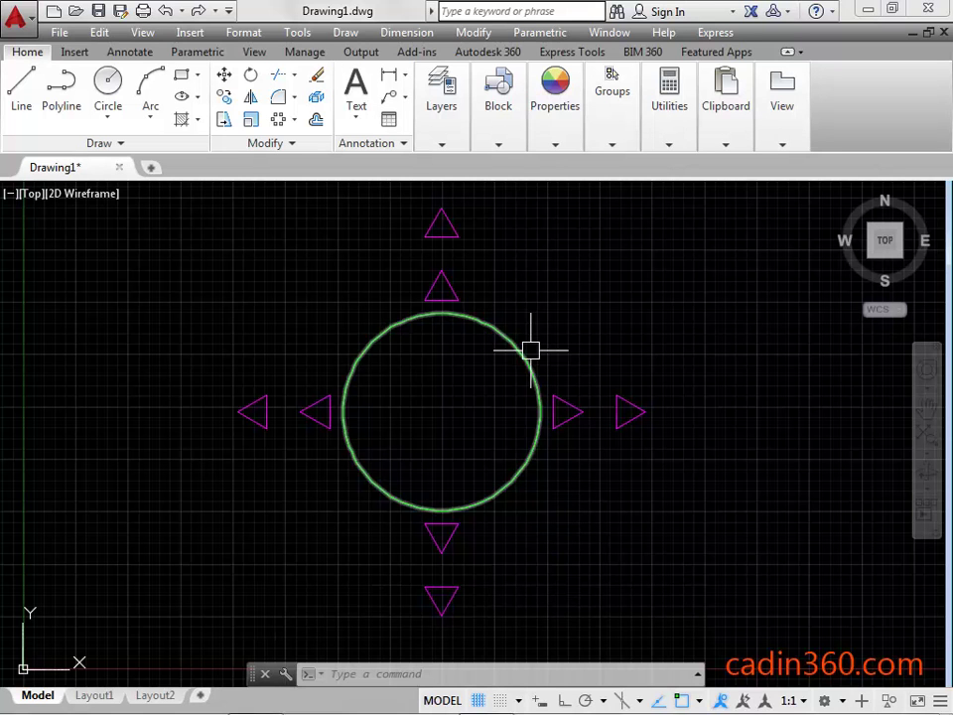
pyautogui.click(494, 32)
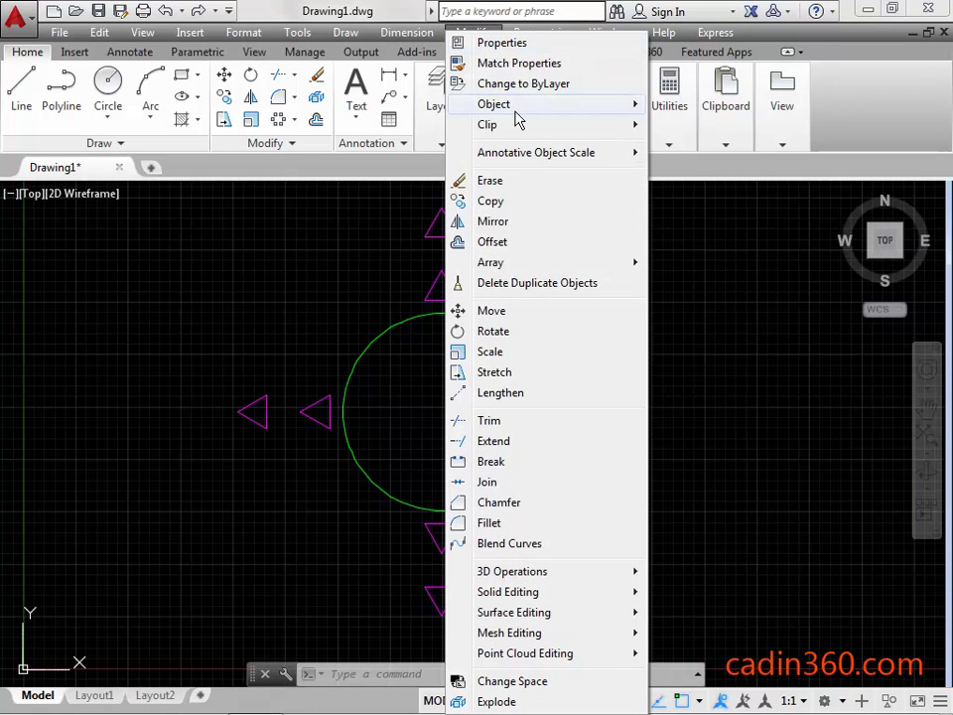
pyautogui.moveTo(542, 262)
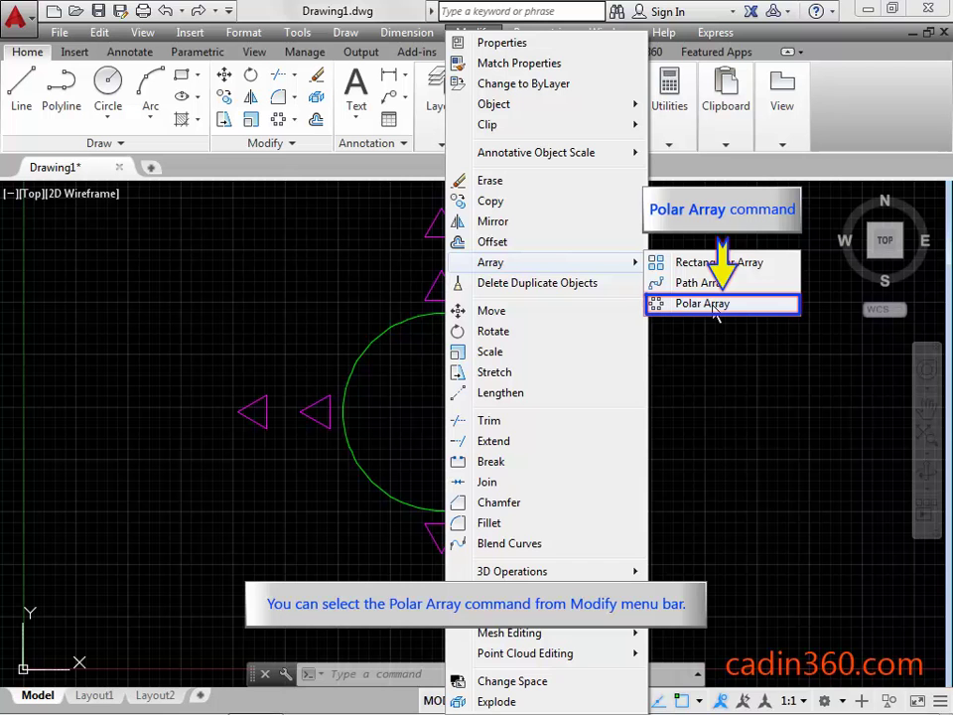
pyautogui.click(713, 305)
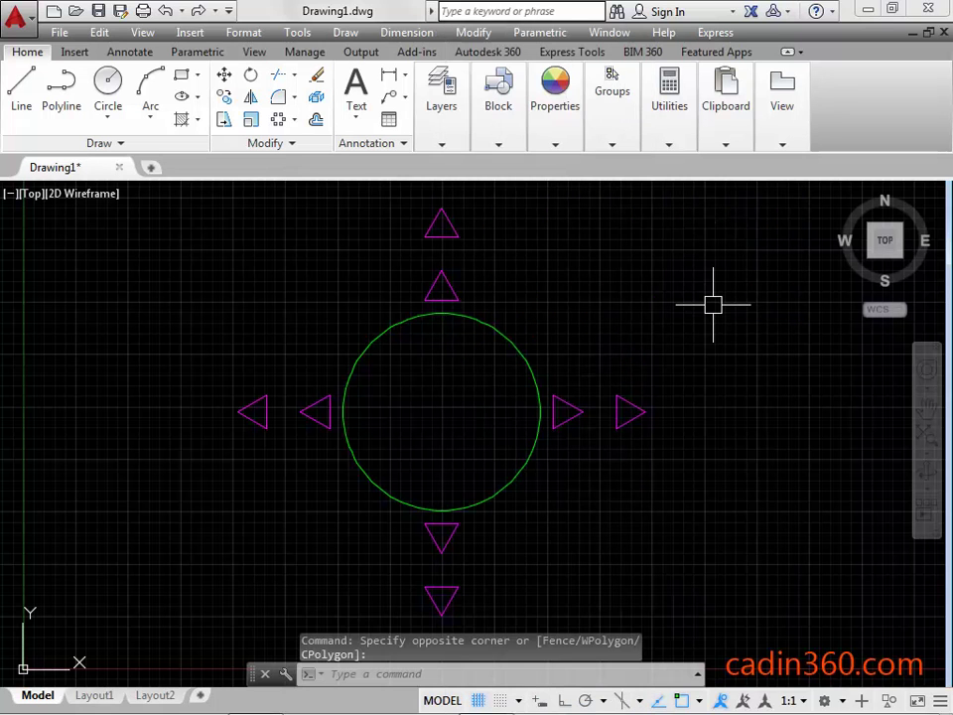
pyautogui.press('Escape')
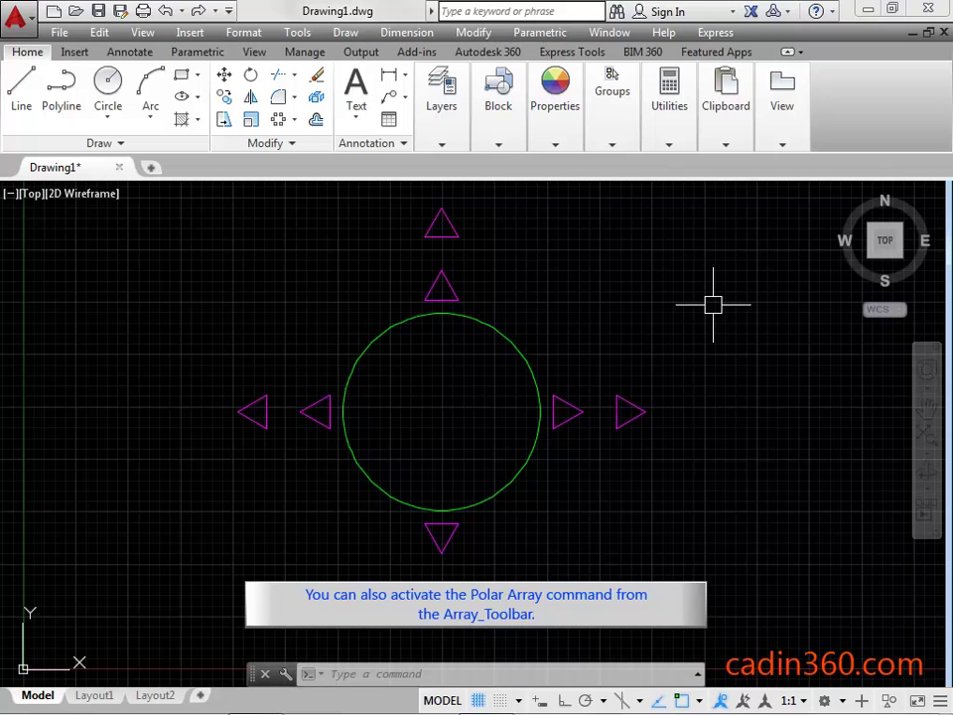
pyautogui.click(442, 144)
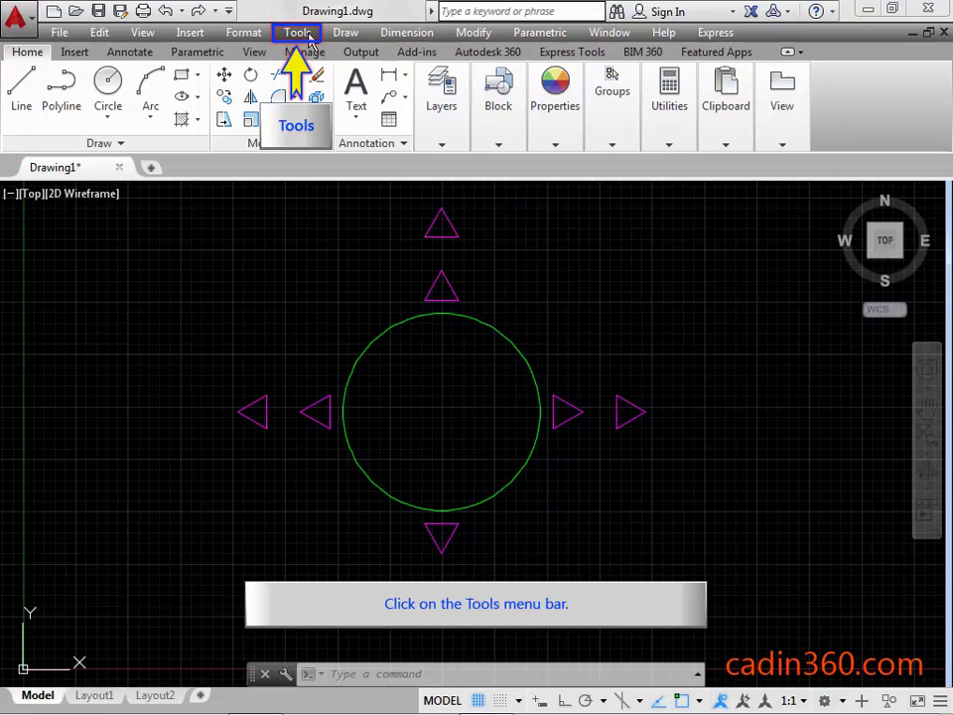
pyautogui.click(309, 37)
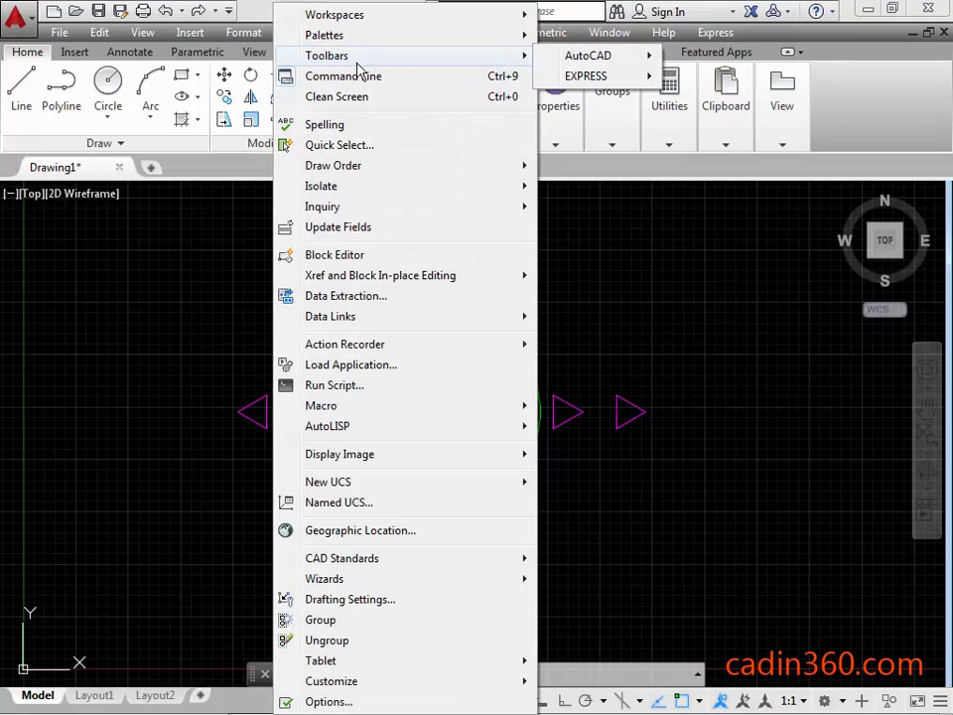
pyautogui.moveTo(589, 55)
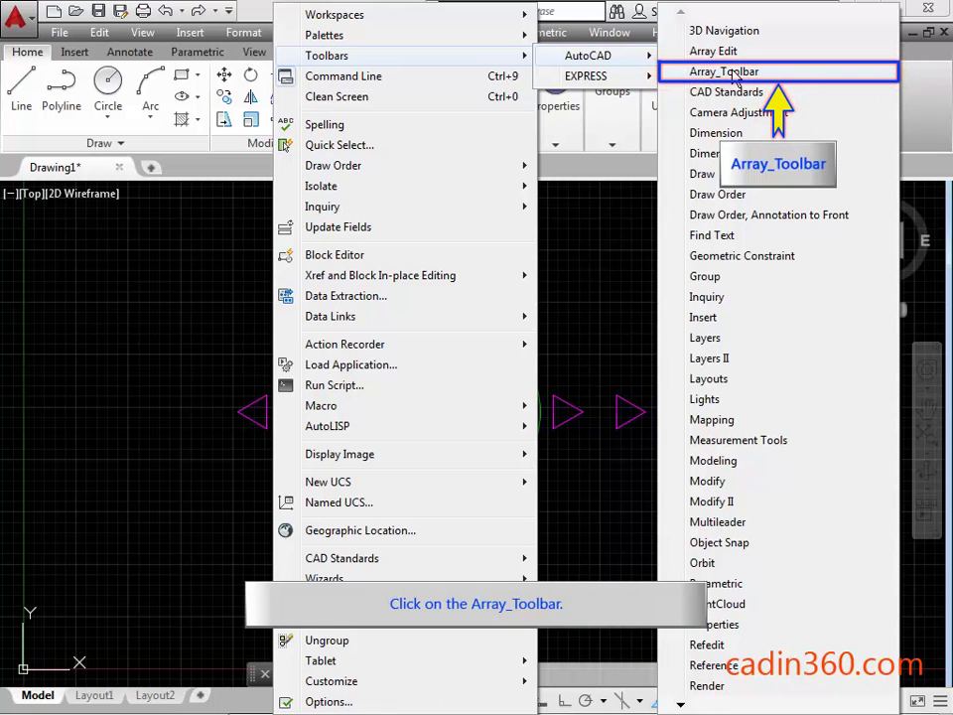
pyautogui.click(862, 80)
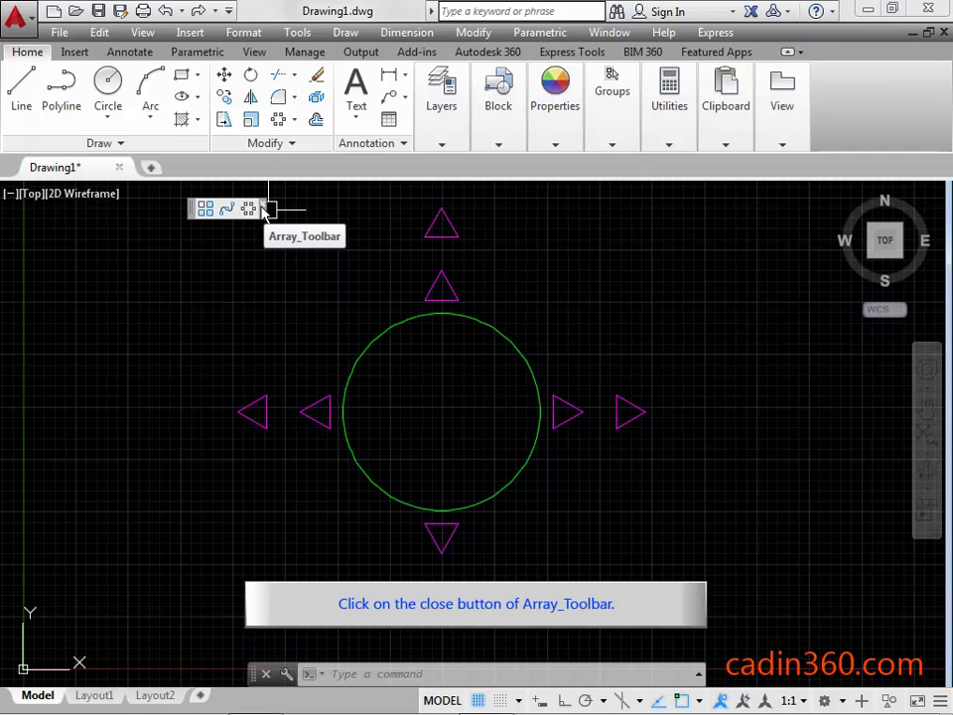
pyautogui.click(263, 209)
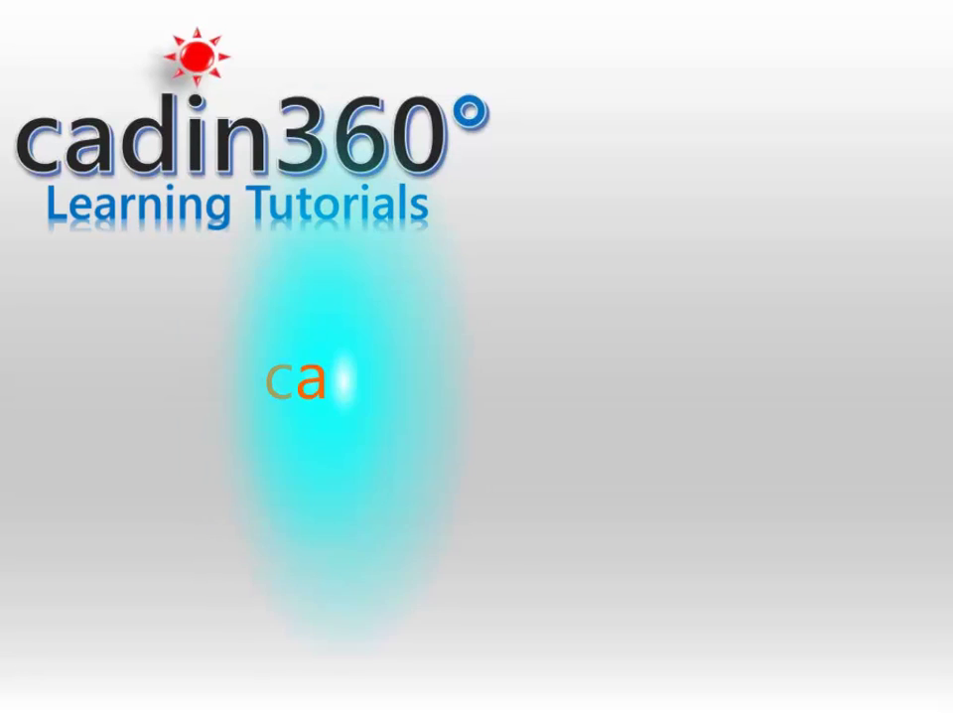